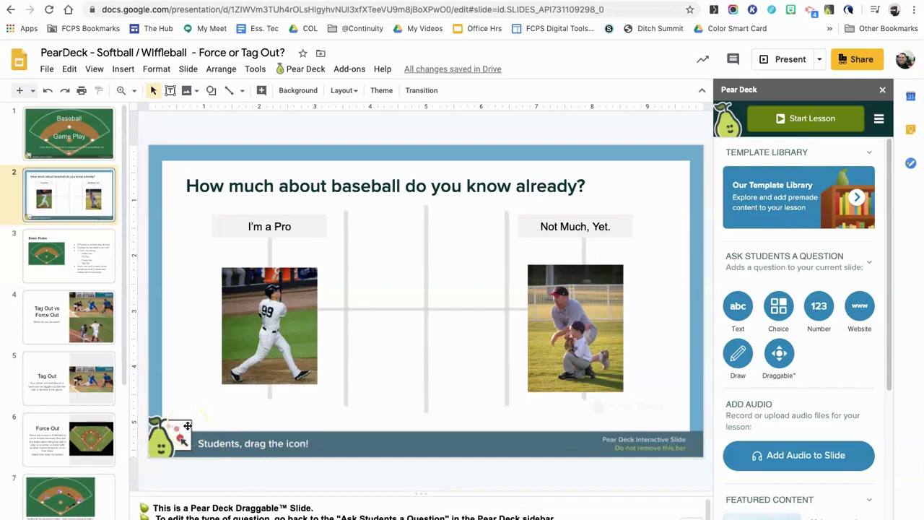
Move through the deck and go to slide 4, 'Tag Out vs Force Out'
{"action": "key", "text": "Down"}
{"action": "left_click", "coordinate": [54, 304]}
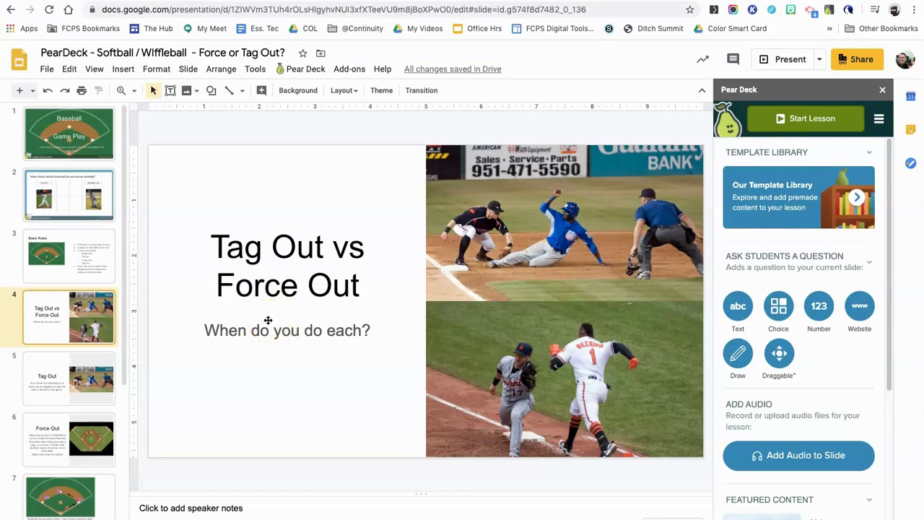
Make the Tag Out slide a Choice question: 'Anytime is a force out', 'Anytime is a tag out', 'Only when the ball is caught b…'
{"action": "left_click", "coordinate": [783, 308]}
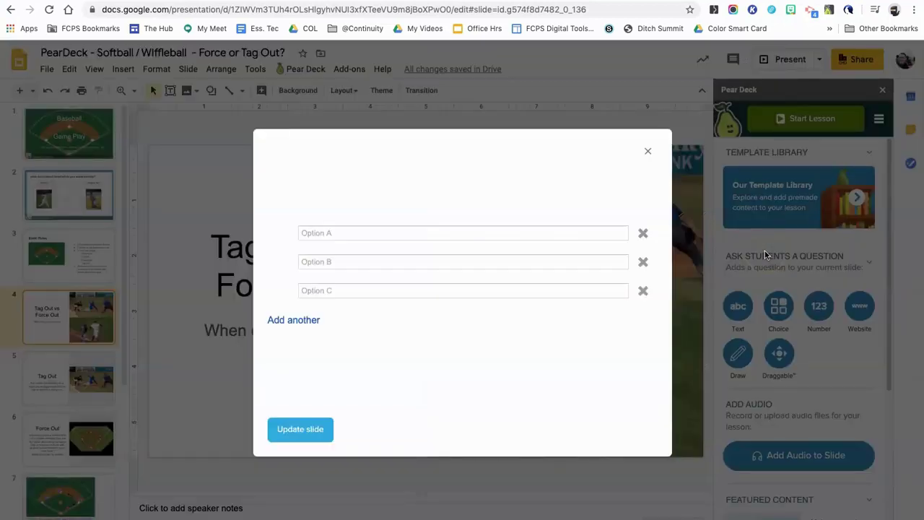
{"action": "left_click", "coordinate": [407, 231]}
{"action": "type", "text": "Anytime is a force out"}
{"action": "left_click", "coordinate": [364, 258]}
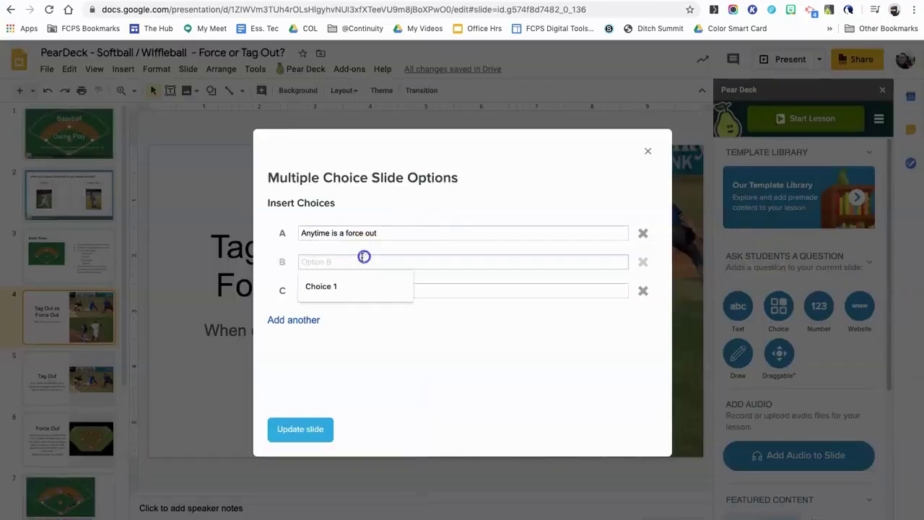
{"action": "type", "text": "Anytime is a tag out"}
{"action": "left_click", "coordinate": [354, 289]}
{"action": "type", "text": "Only when the ball is"}
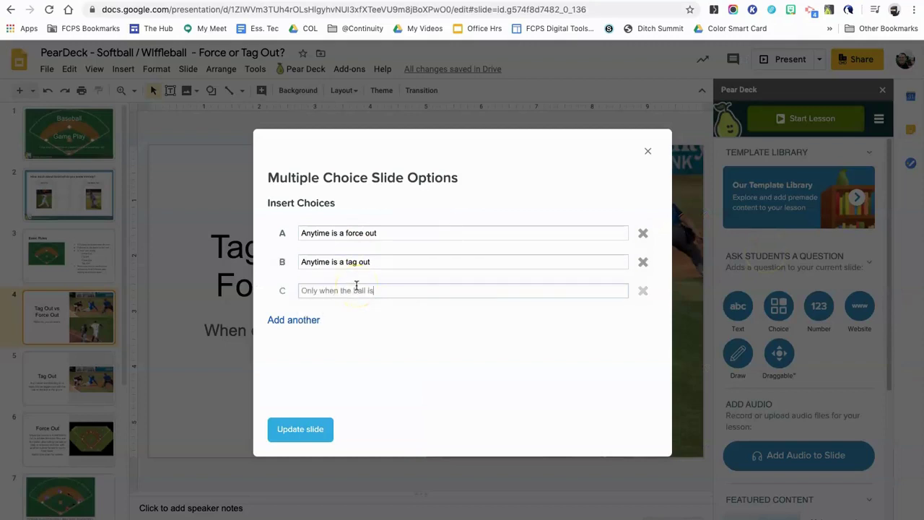
{"action": "type", "text": " caught b"}
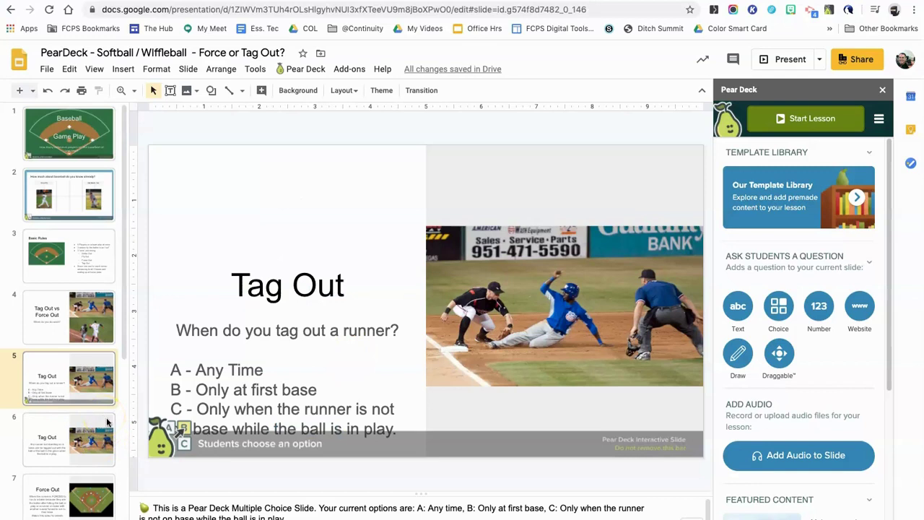
{"action": "left_click_drag", "start_coordinate": [123, 340], "coordinate": [123, 396]}
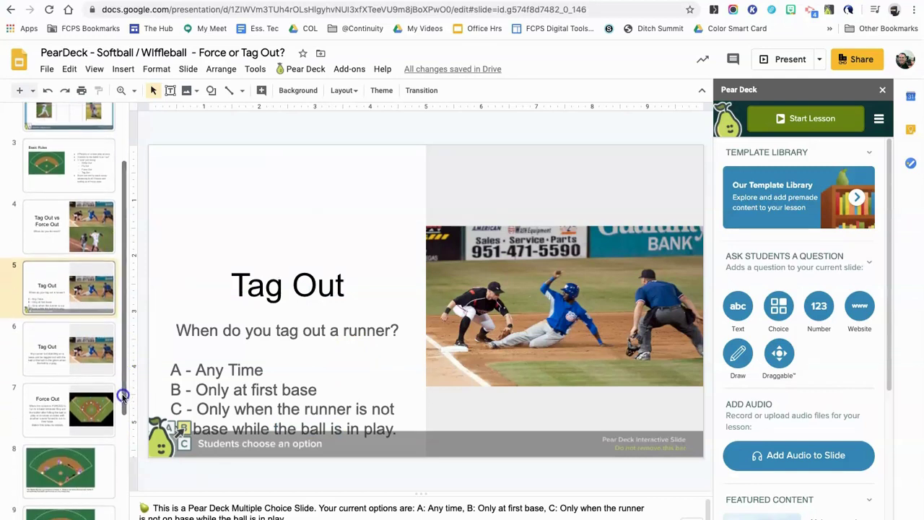
{"action": "left_click", "coordinate": [69, 353]}
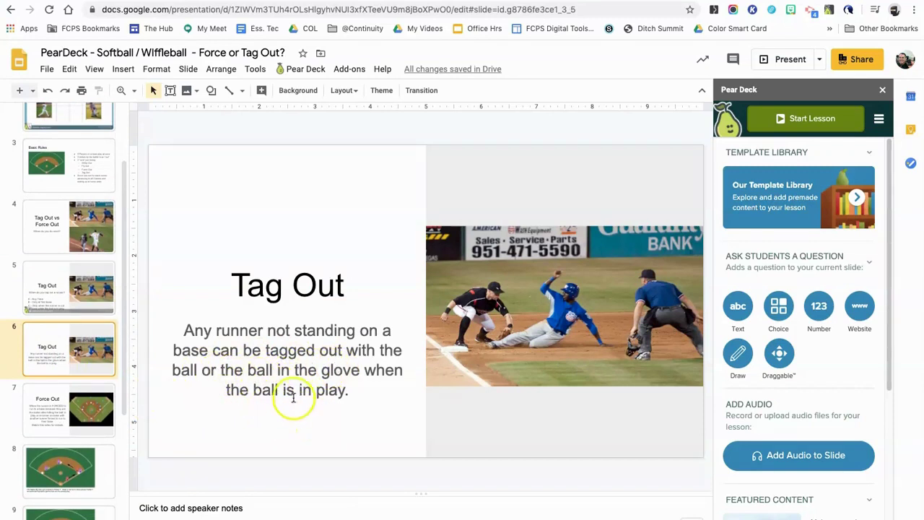
Go to the Force Out slide and open its force-outs video on YouTube
{"action": "left_click", "coordinate": [46, 402]}
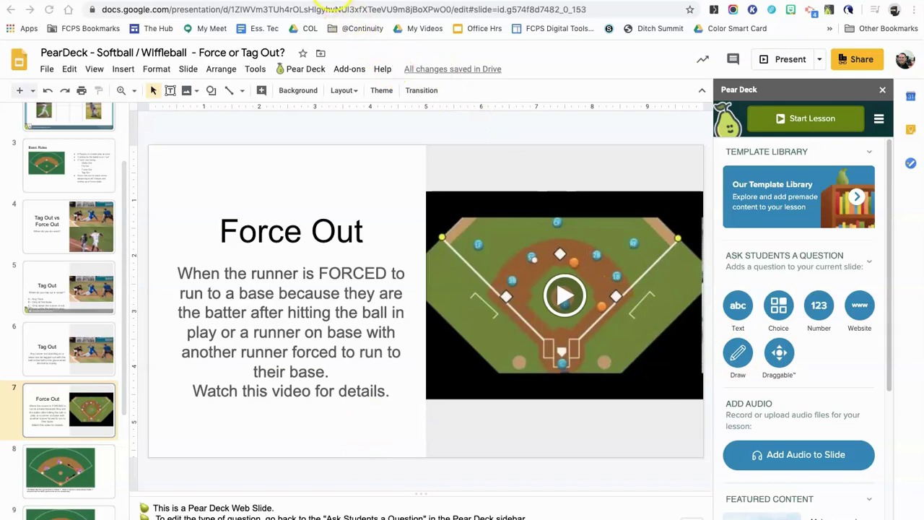
{"action": "left_click", "coordinate": [332, 9]}
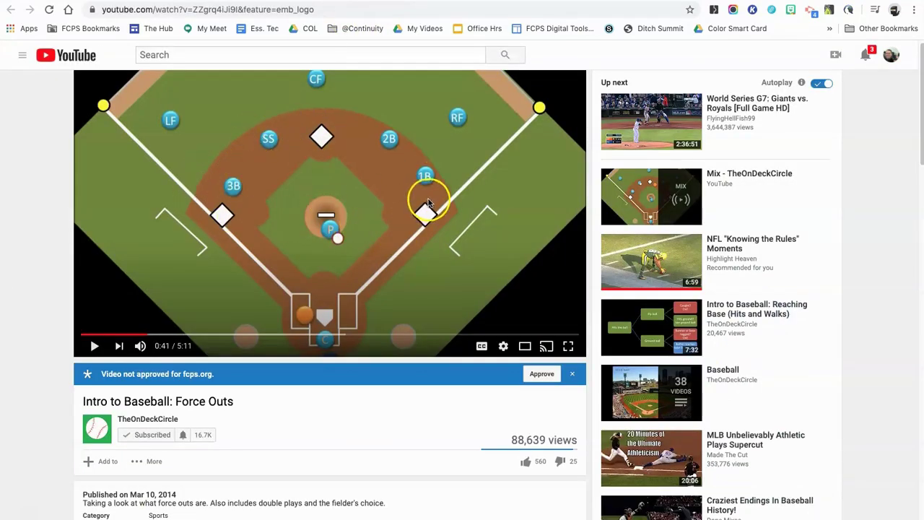
Copy the embed code of the 'Intro to Baseball: Force Outs' YouTube video
{"action": "right_click", "coordinate": [471, 183]}
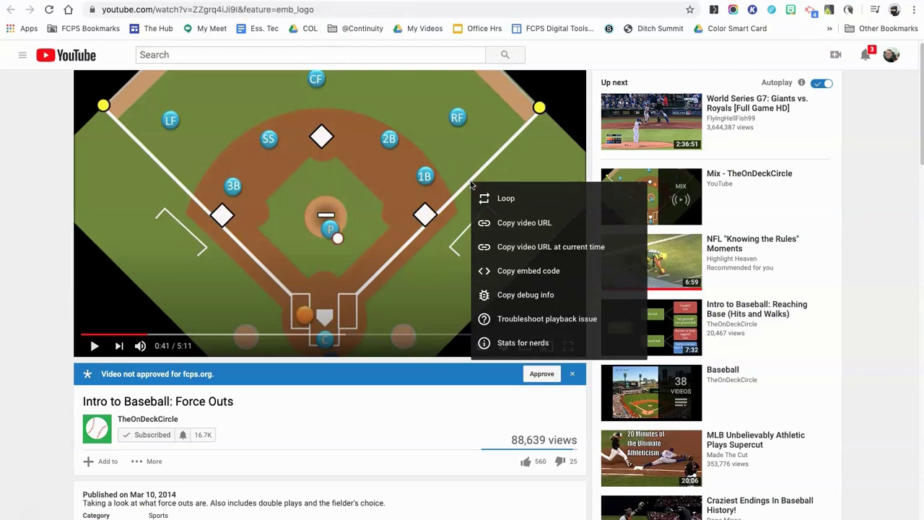
{"action": "left_click", "coordinate": [571, 272]}
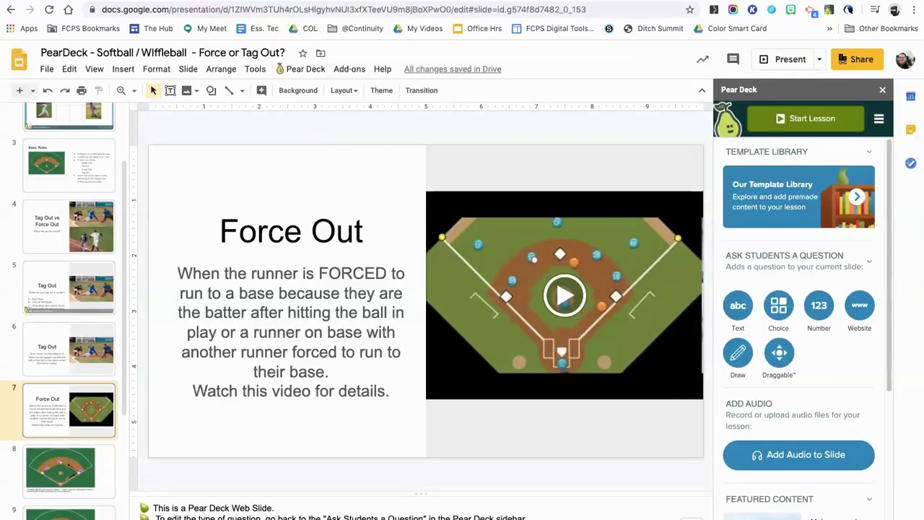
Add a Pear Deck Website question and paste the copied embed code as its address
{"action": "left_click", "coordinate": [860, 309]}
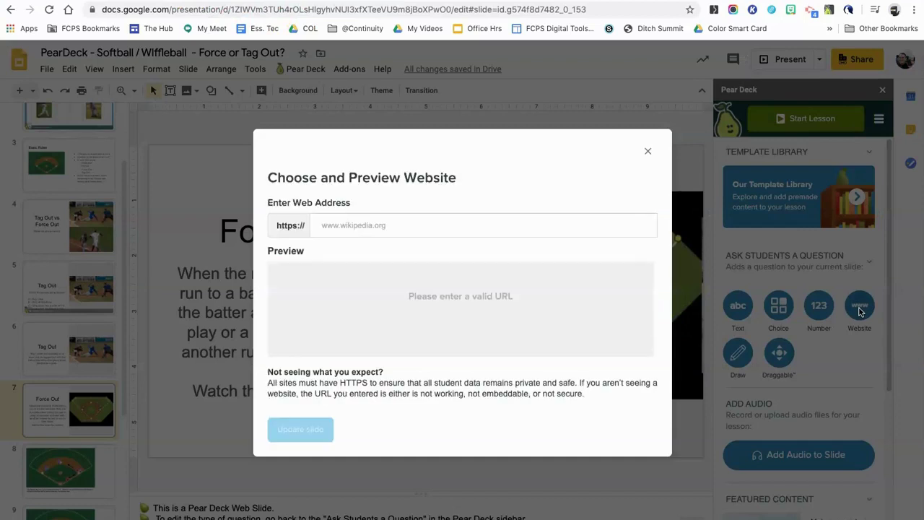
{"action": "left_click", "coordinate": [355, 225]}
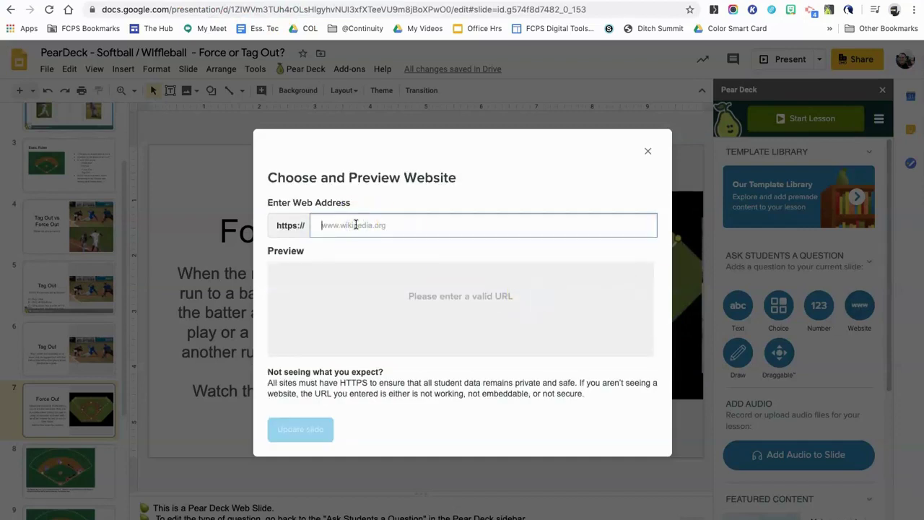
{"action": "right_click", "coordinate": [355, 225]}
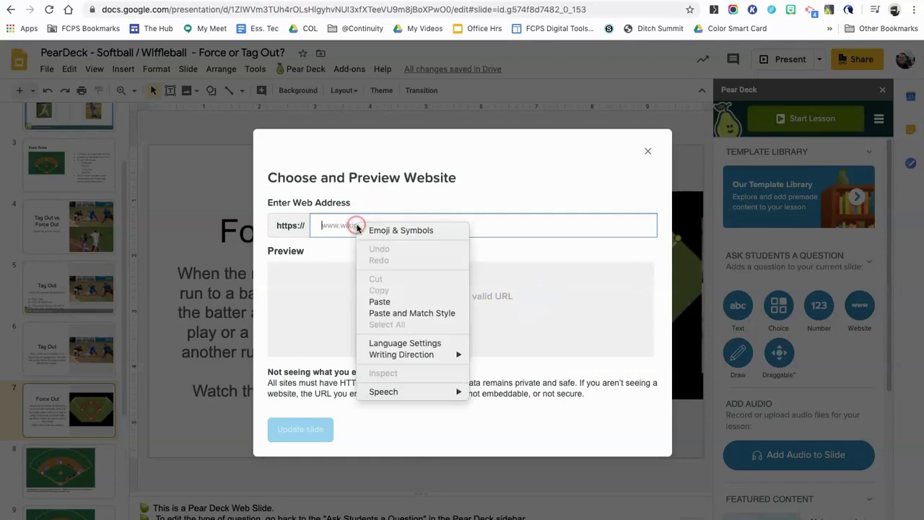
{"action": "left_click", "coordinate": [383, 298]}
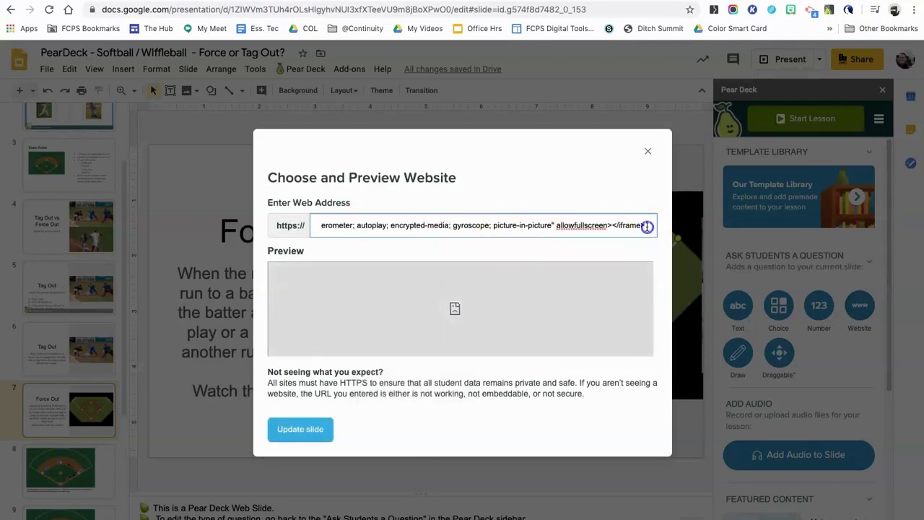
Trim the pasted iframe code down to the bare YouTube embed URL and update the slide
{"action": "left_click_drag", "start_coordinate": [646, 226], "coordinate": [394, 224]}
{"action": "key", "text": "BackSpace"}
{"action": "key", "text": "BackSpace"}
{"action": "key", "text": "BackSpace"}
{"action": "key", "text": "BackSpace"}
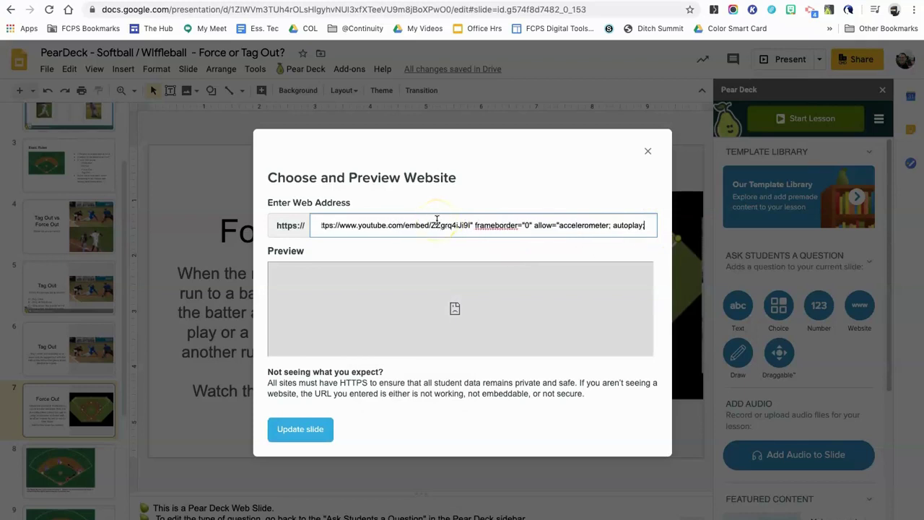
{"action": "key", "text": "BackSpace"}
{"action": "key", "text": "BackSpace"}
{"action": "key", "text": "BackSpace"}
{"action": "key", "text": "BackSpace"}
{"action": "key", "text": "BackSpace"}
{"action": "key", "text": "BackSpace"}
{"action": "key", "text": "BackSpace"}
{"action": "key", "text": "BackSpace"}
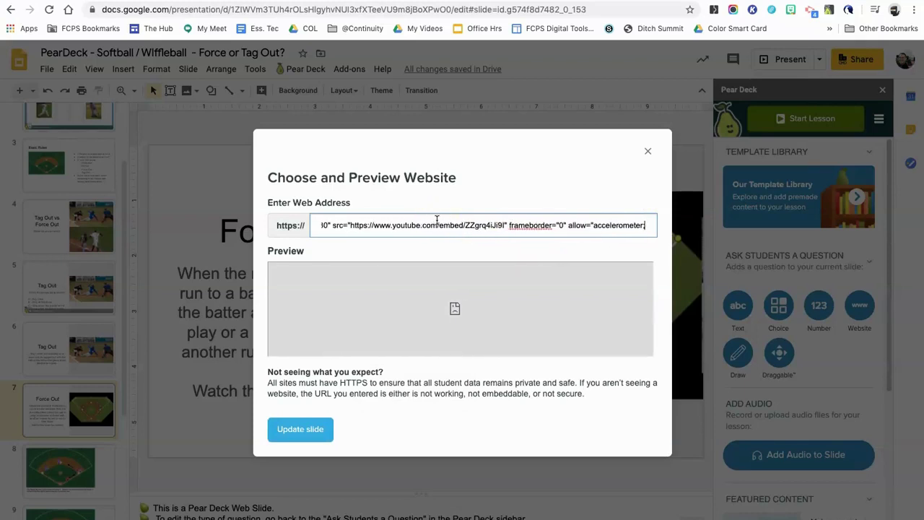
{"action": "left_click", "coordinate": [496, 165]}
{"action": "left_click_drag", "start_coordinate": [510, 226], "coordinate": [702, 230]}
{"action": "key", "text": "BackSpace"}
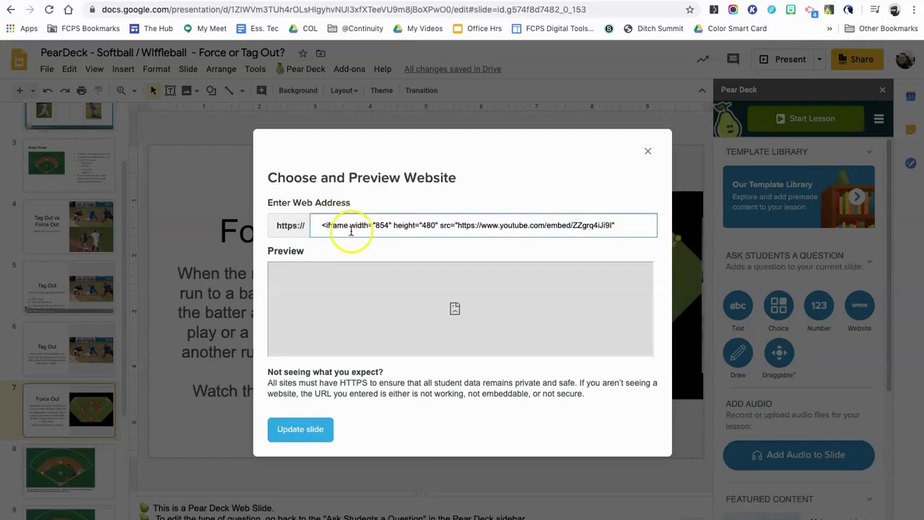
{"action": "left_click_drag", "start_coordinate": [320, 223], "coordinate": [457, 226]}
{"action": "key", "text": "BackSpace"}
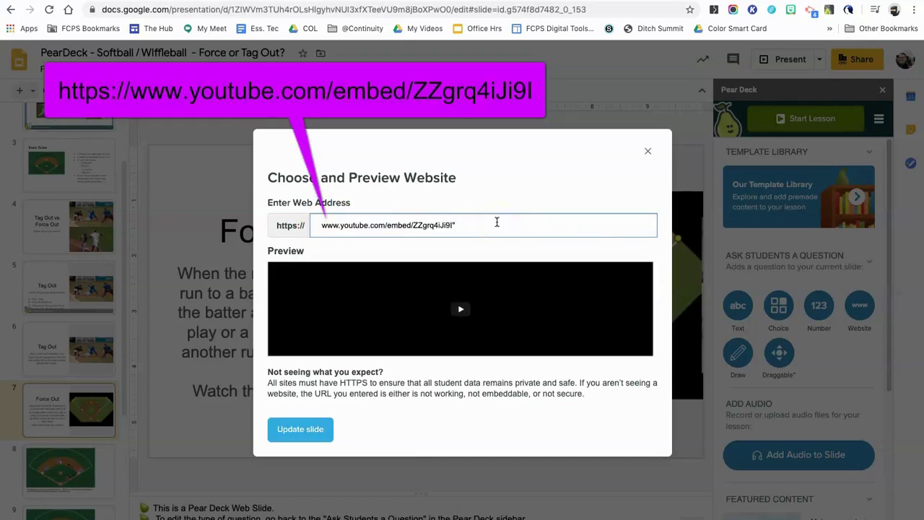
{"action": "left_click", "coordinate": [463, 225]}
{"action": "key", "text": "BackSpace"}
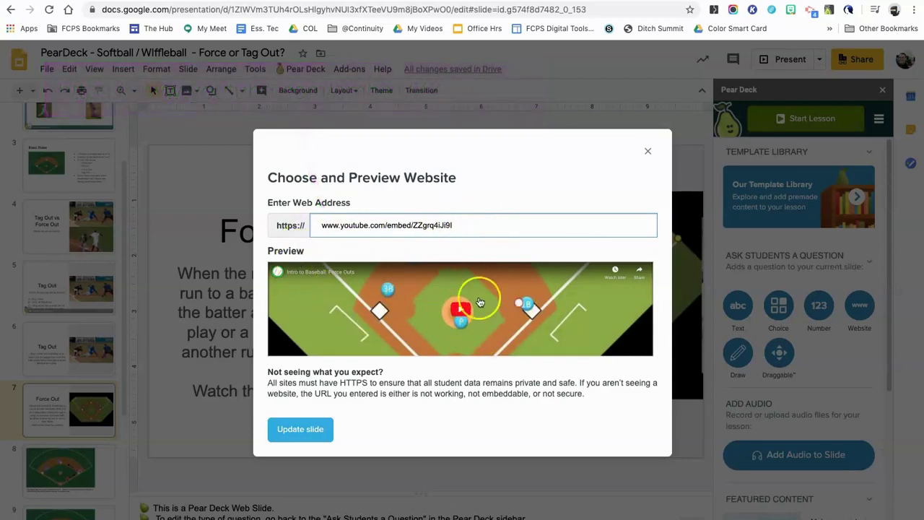
{"action": "left_click", "coordinate": [301, 429]}
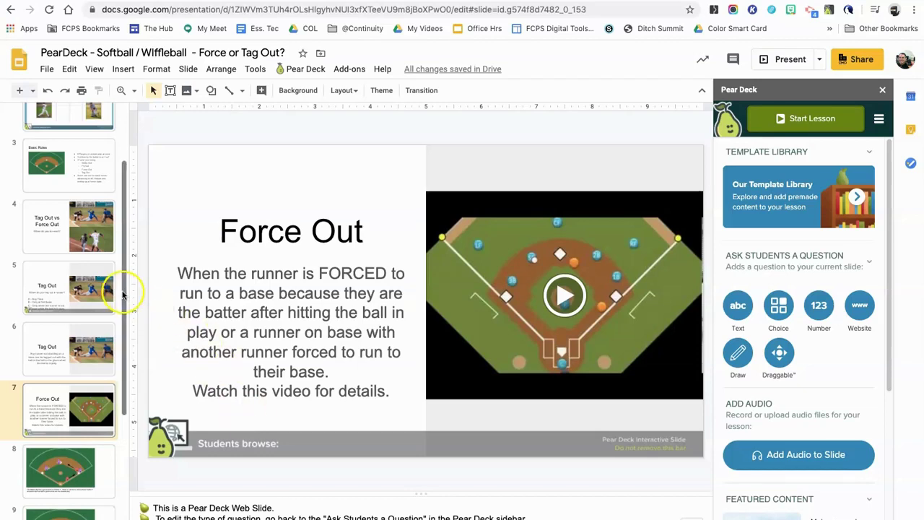
Turn slide 8's double-play diagram into a Pear Deck Draw question
{"action": "left_click_drag", "start_coordinate": [123, 288], "coordinate": [123, 373]}
{"action": "left_click", "coordinate": [94, 363]}
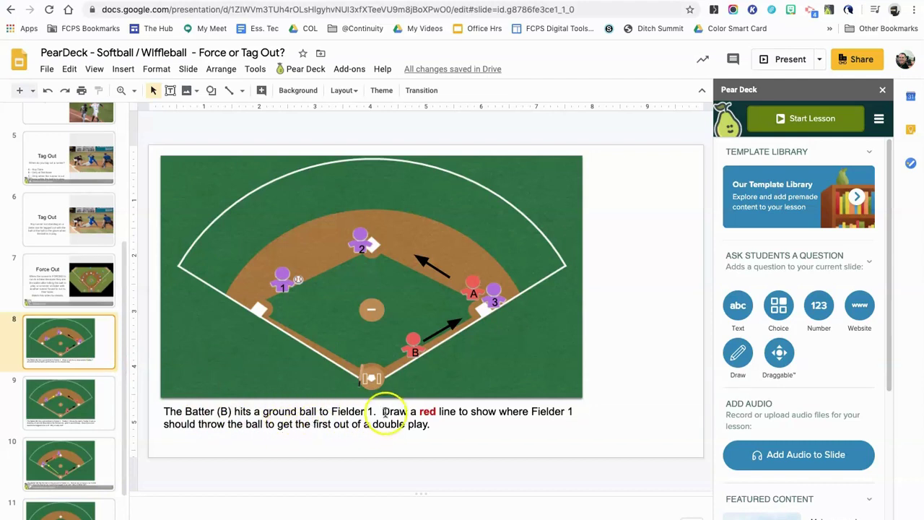
{"action": "left_click", "coordinate": [420, 411]}
{"action": "left_click", "coordinate": [465, 427]}
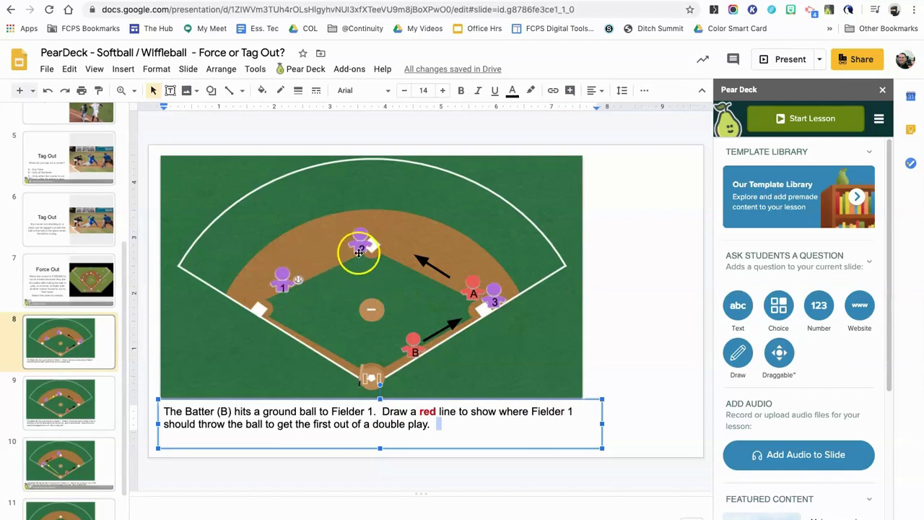
{"action": "left_click", "coordinate": [738, 353]}
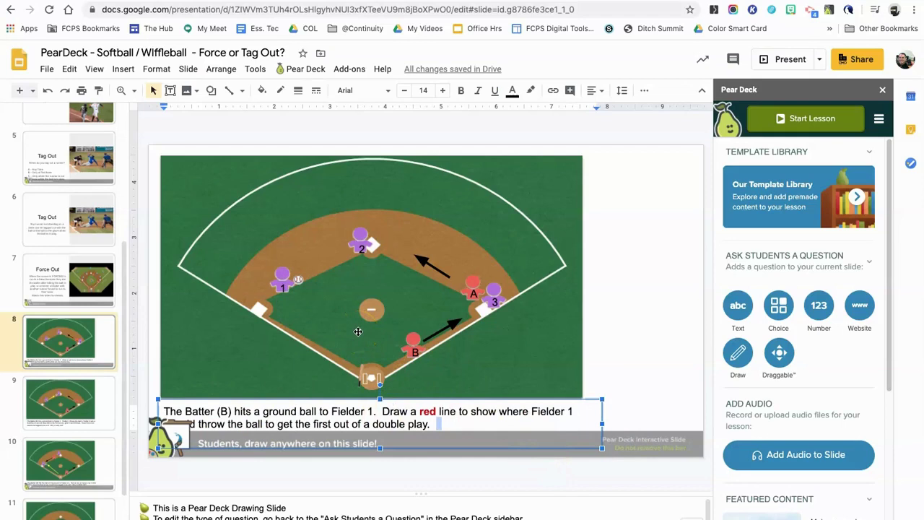
{"action": "left_click", "coordinate": [97, 406]}
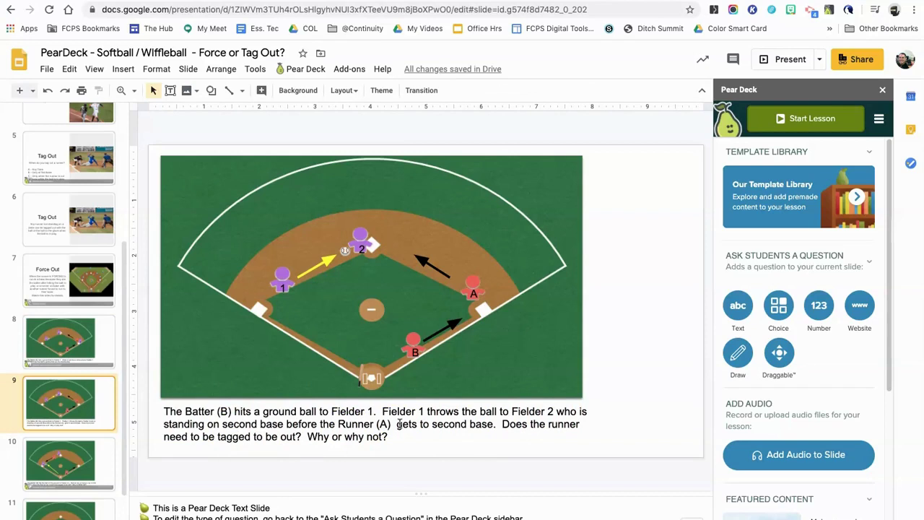
Add a Pear Deck Text question to the Fielder 2 tag slide, then return to slide 1
{"action": "left_click", "coordinate": [745, 312]}
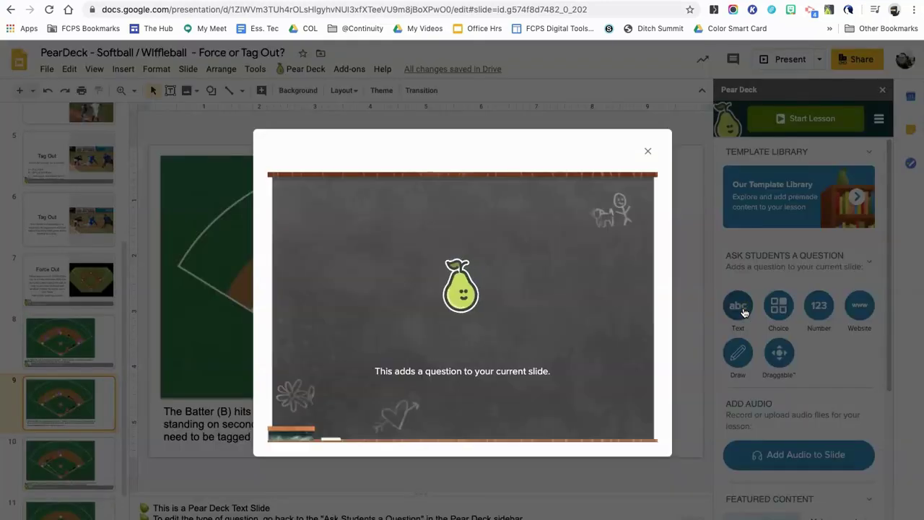
{"action": "left_click", "coordinate": [557, 310]}
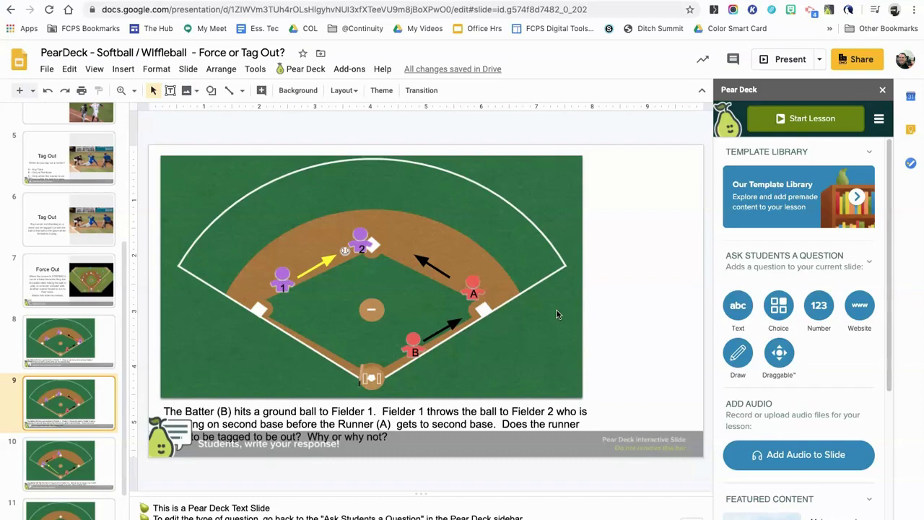
{"action": "key", "text": "Home"}
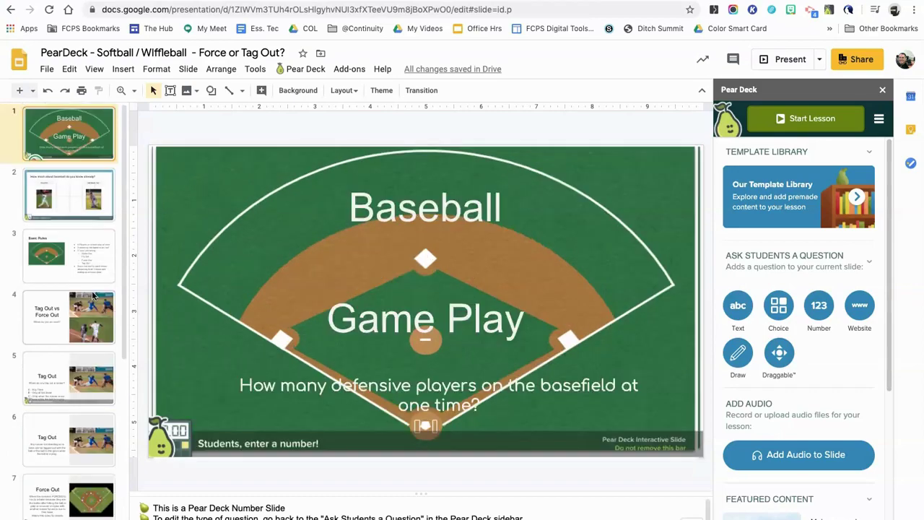